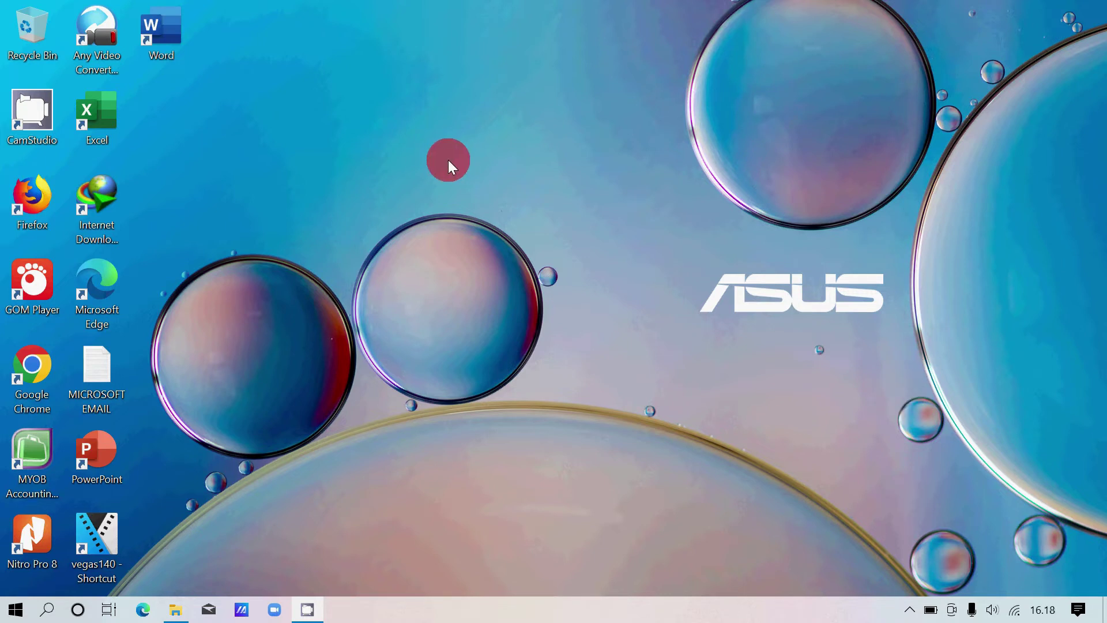
# Launch MYOB Accounting Plus v18 from its desktop icon.
pyautogui.click(42, 455)
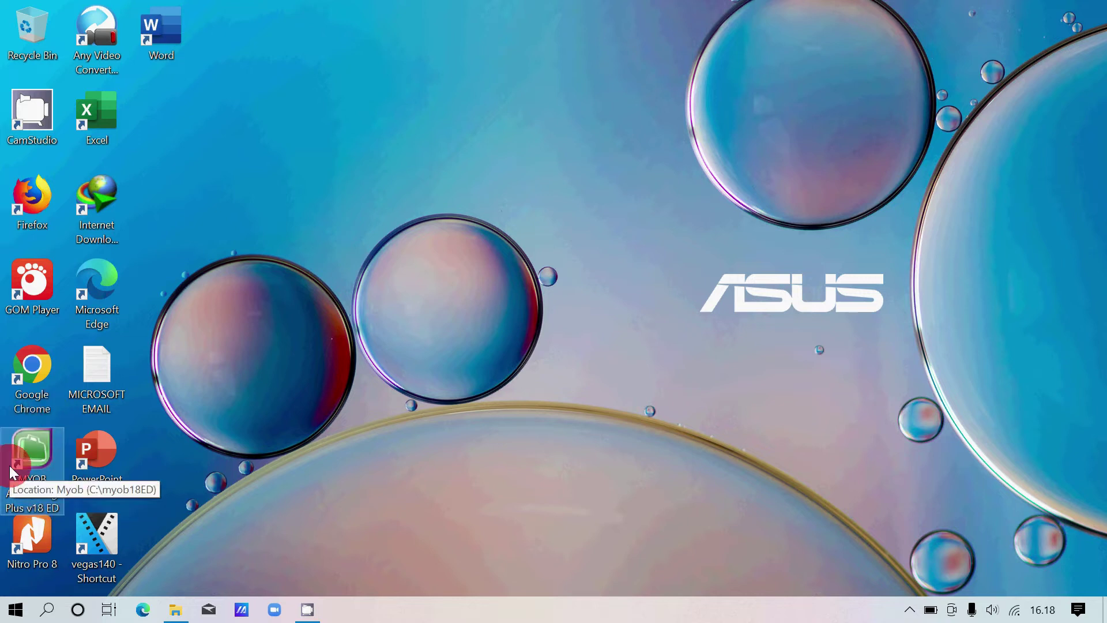
pyautogui.doubleClick(51, 443)
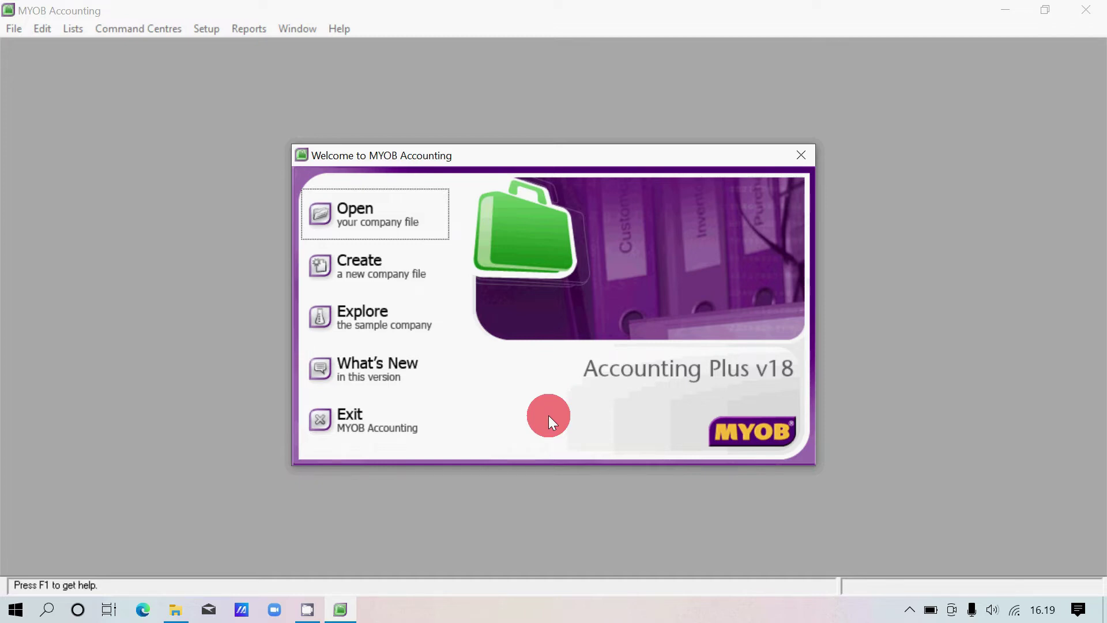
# Start a new company file and move past the Introduction page to Company Information.
pyautogui.click(404, 266)
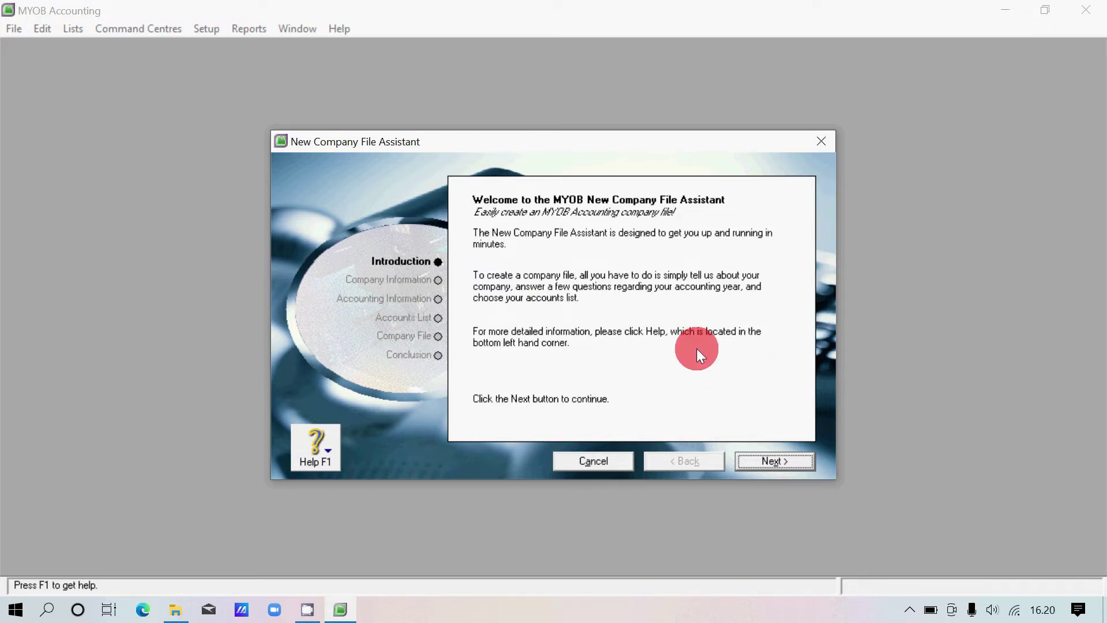
pyautogui.click(805, 462)
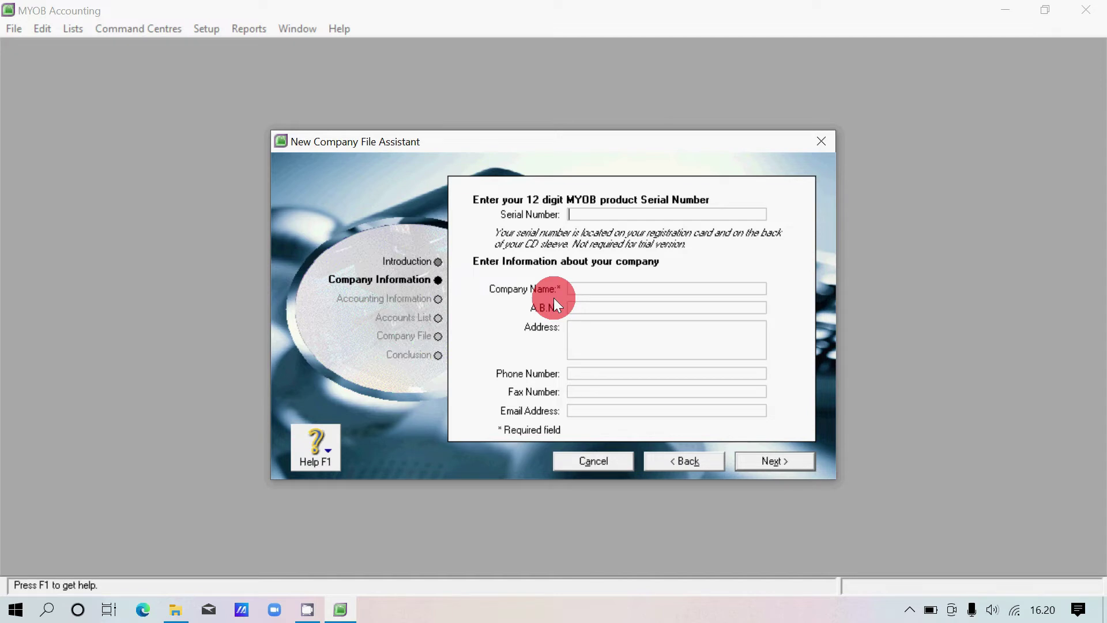
# Enter PT. MAKMUR INDONESIA ABADI as the company name, correcting the typo.
pyautogui.click(589, 290)
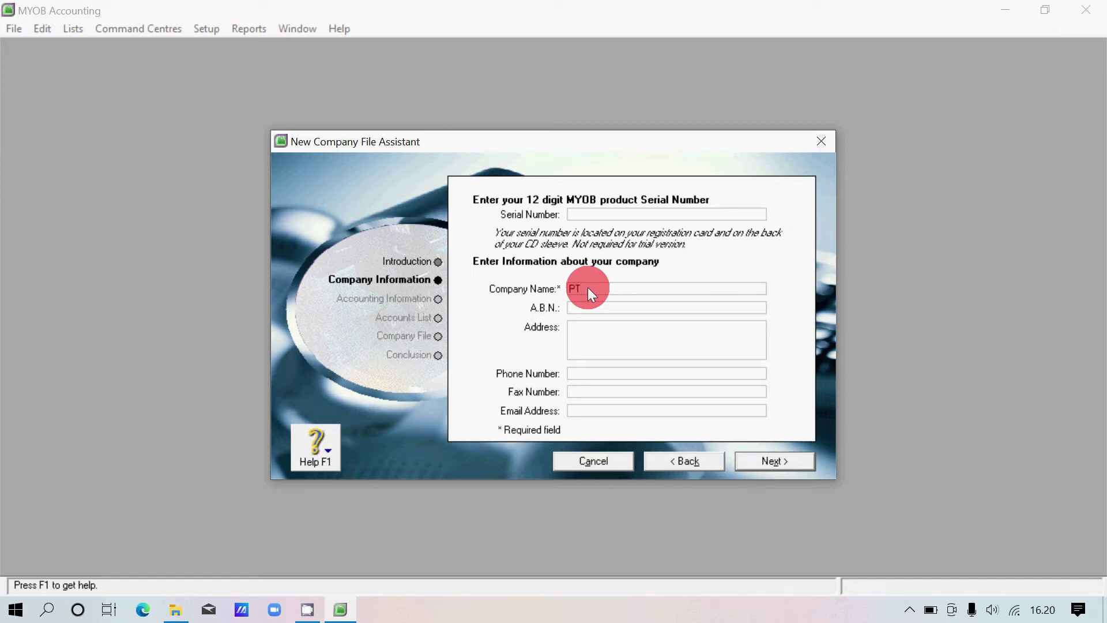
pyautogui.write('PT. MAKMUR INDONEIS')
pyautogui.press('BackSpace')
pyautogui.press('BackSpace')
pyautogui.write('SIA ABADI')
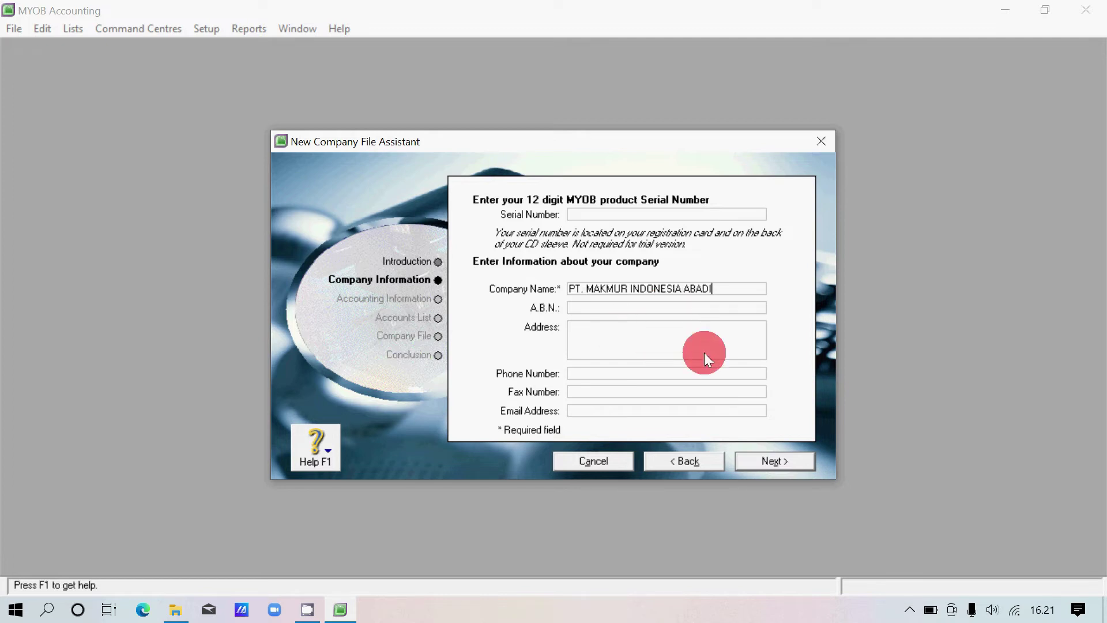
# Enter the company's street address in the Address field.
pyautogui.click(659, 329)
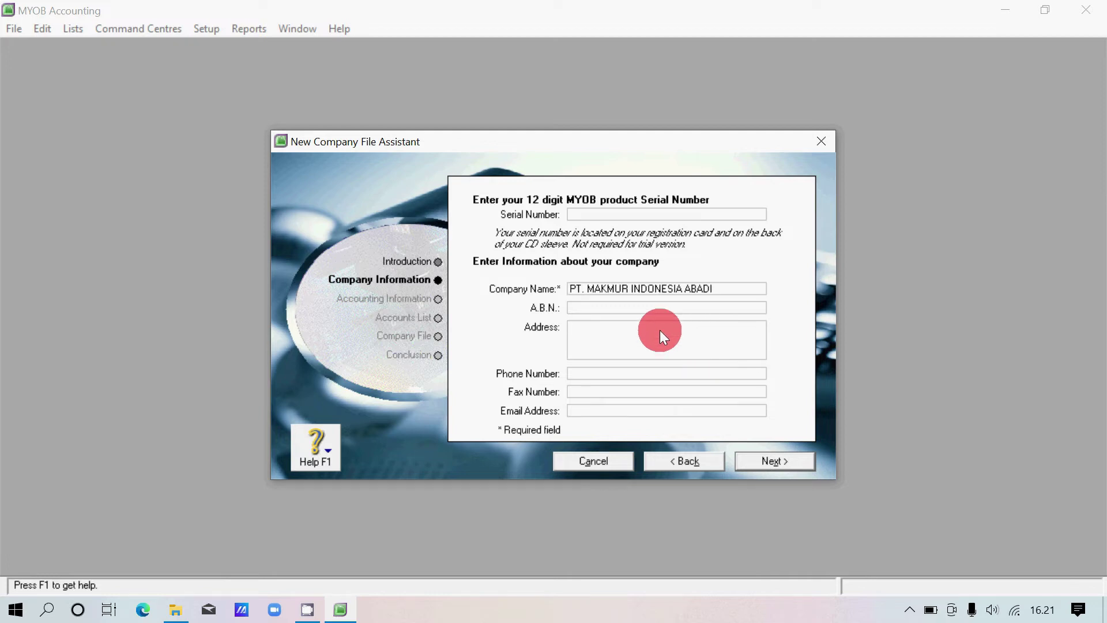
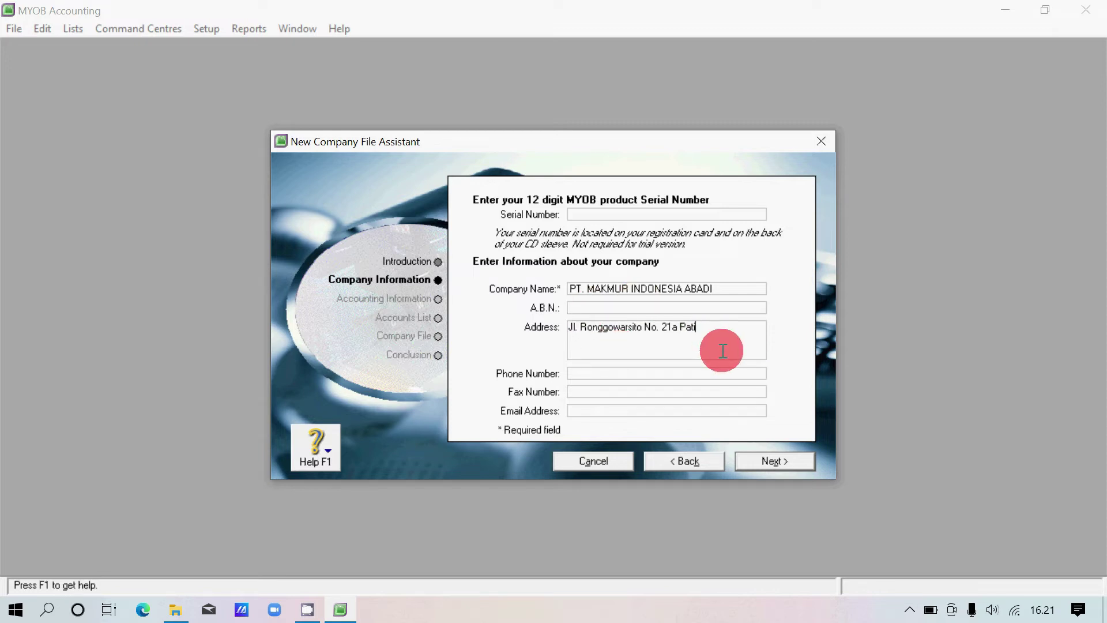
# Fill in the company's phone number, fax number and e-mail address.
pyautogui.click(588, 374)
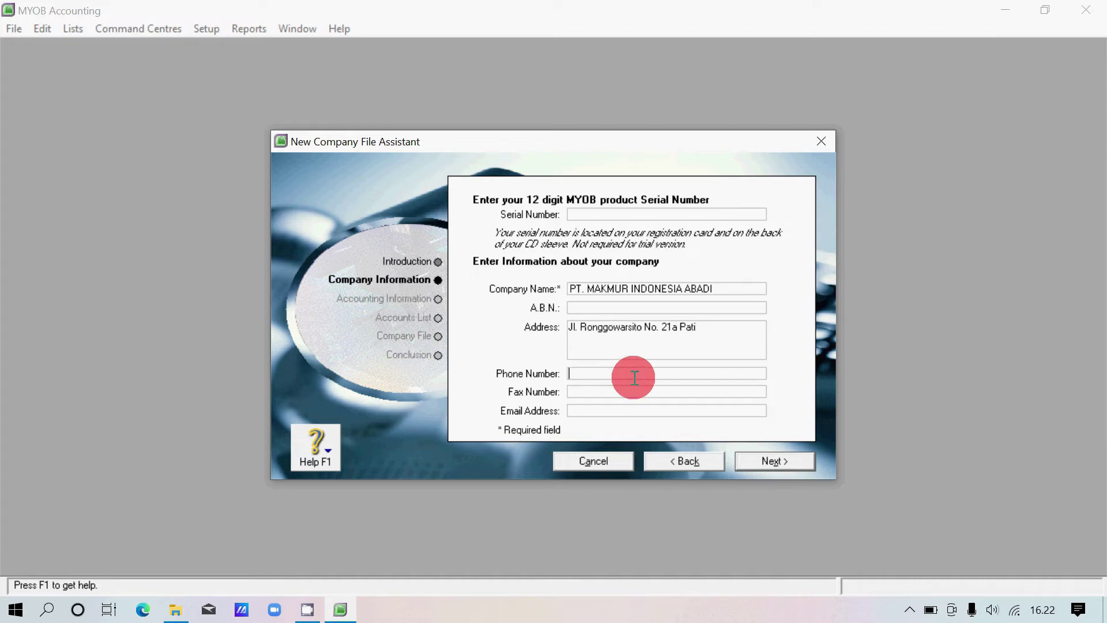
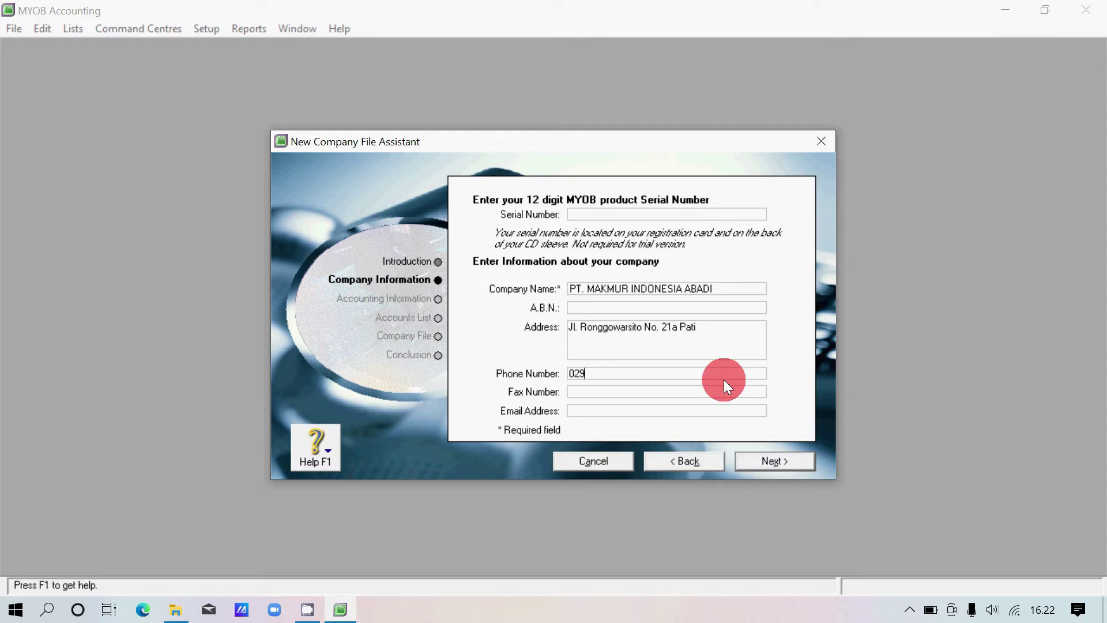
pyautogui.click(612, 394)
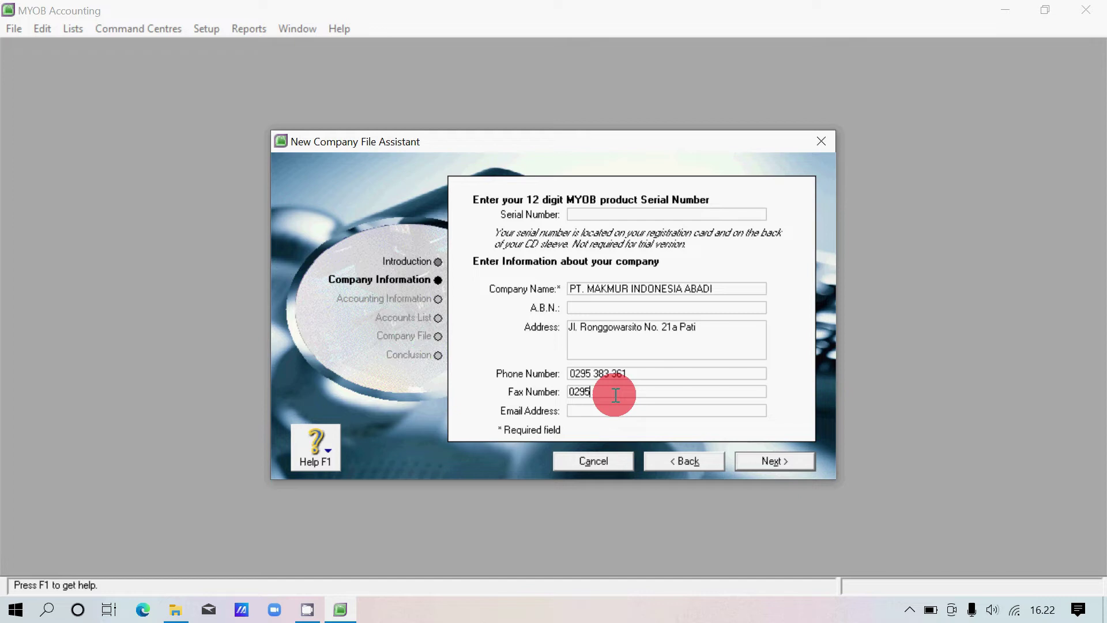
pyautogui.click(640, 413)
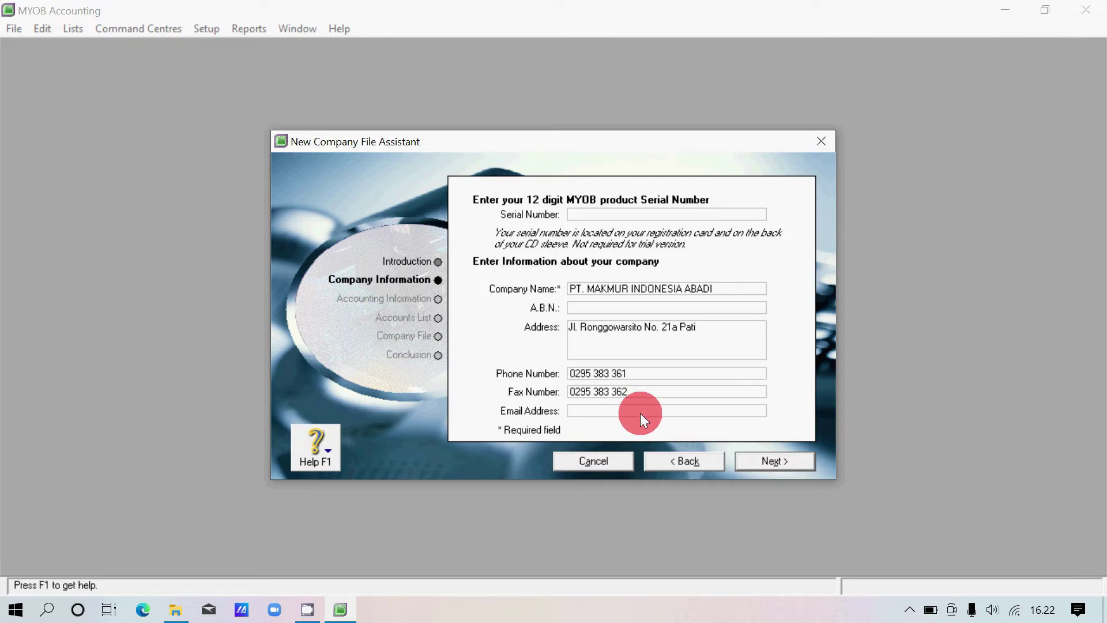
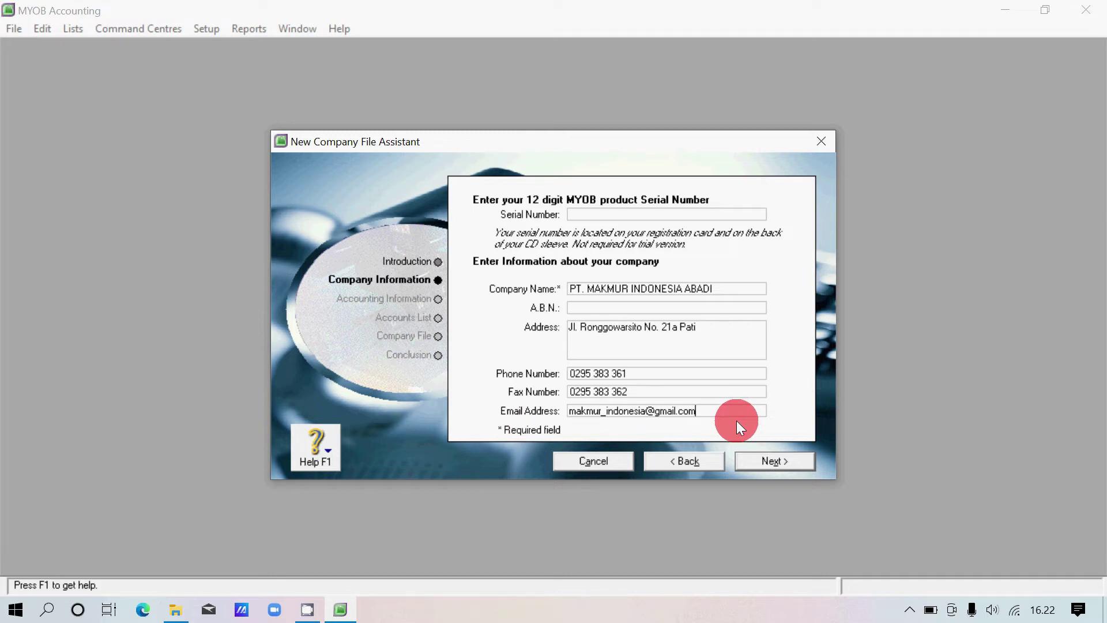
# Set the current financial year to 2020, with December as the last month.
pyautogui.click(807, 458)
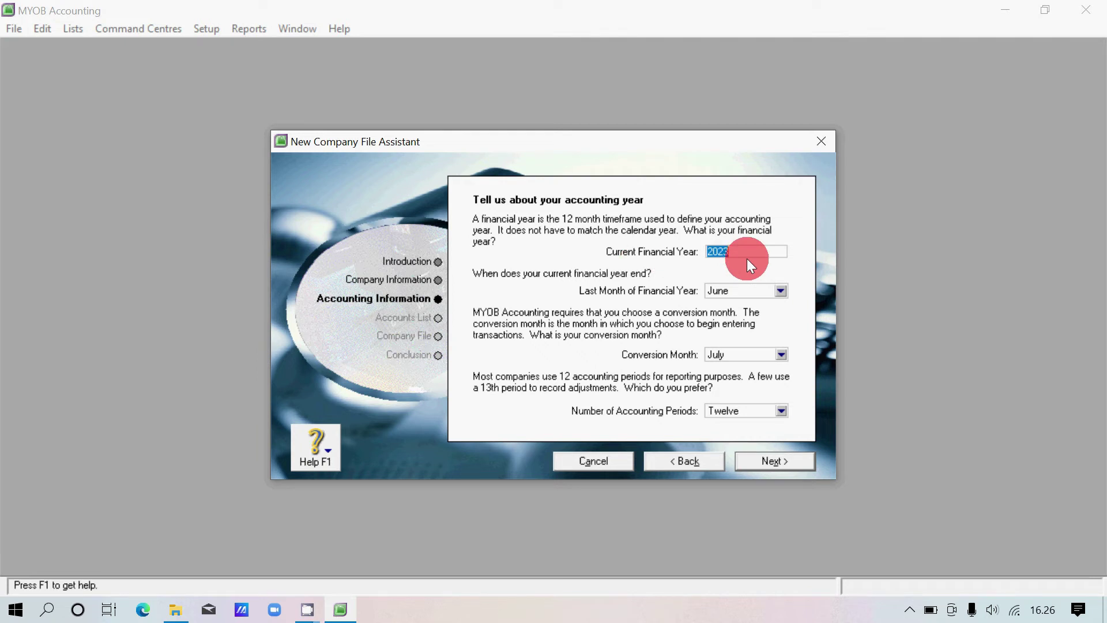
pyautogui.write('20')
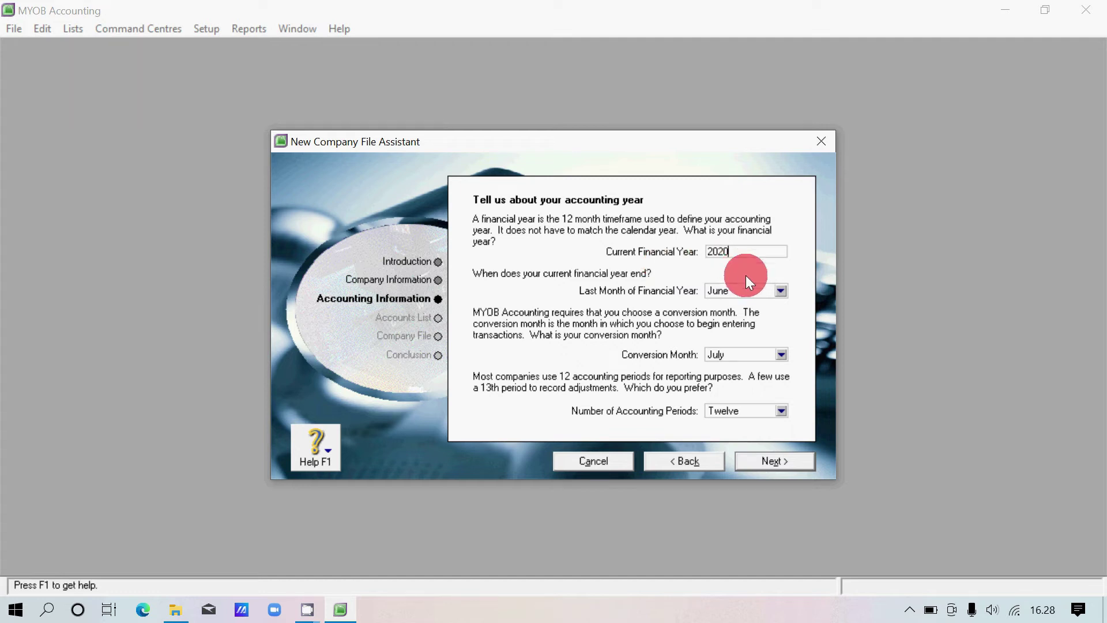
pyautogui.click(753, 290)
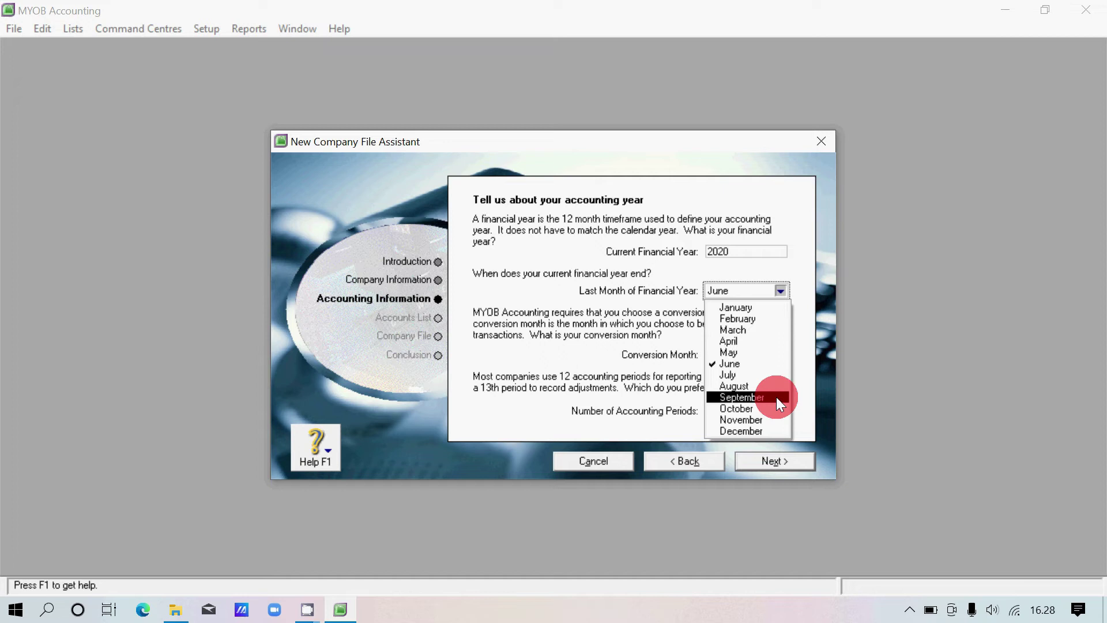
pyautogui.click(762, 430)
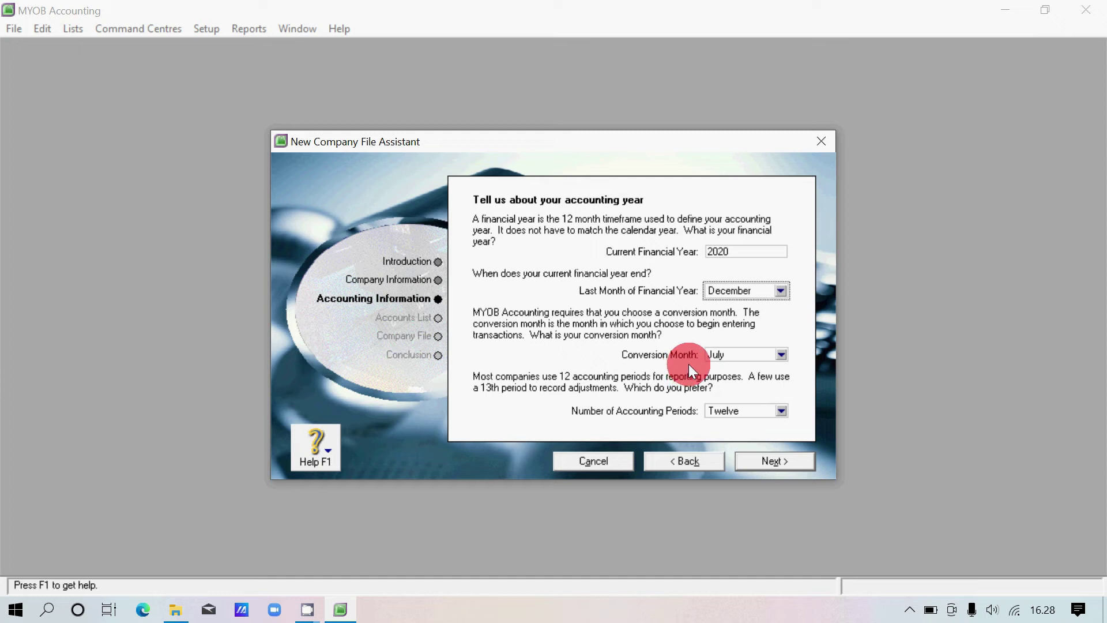
# Set the conversion month to December and the accounting periods to Thirteen.
pyautogui.click(767, 359)
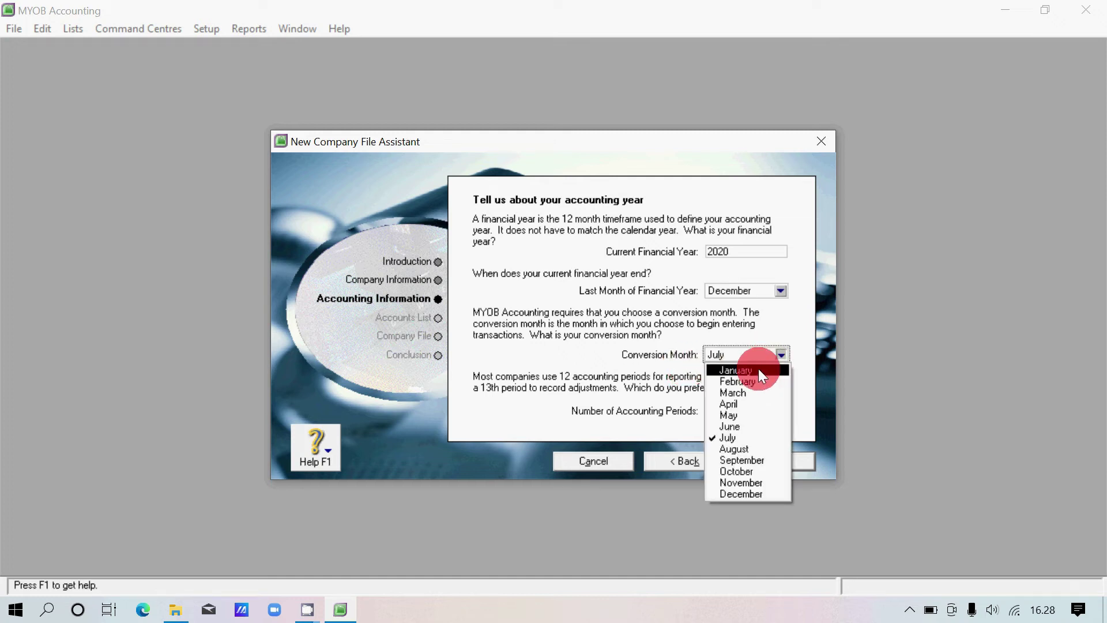
pyautogui.click(759, 369)
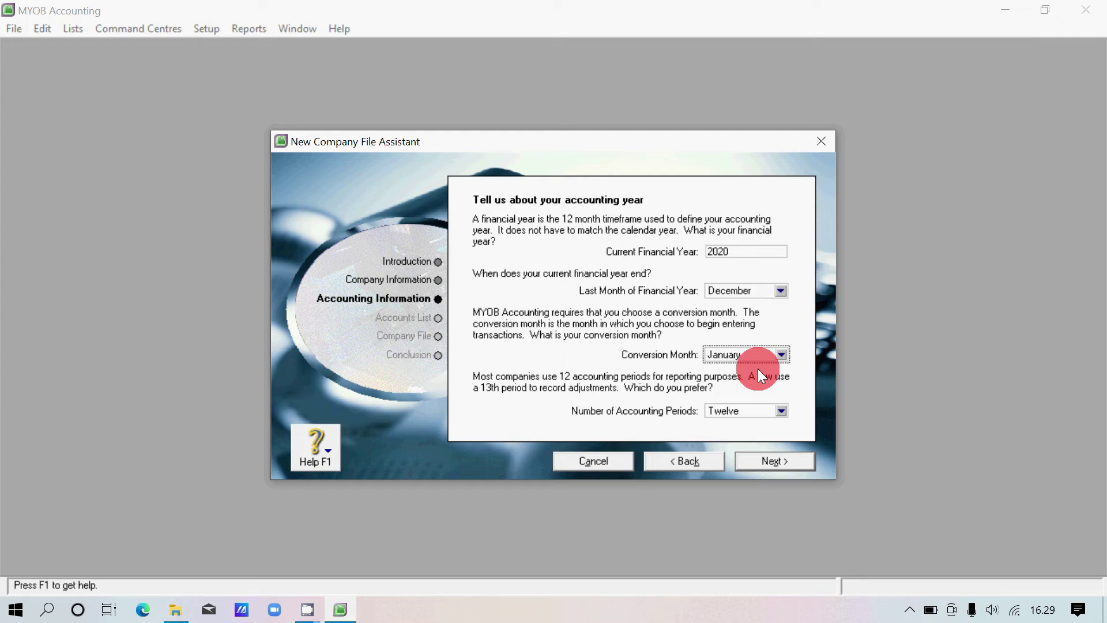
pyautogui.click(772, 354)
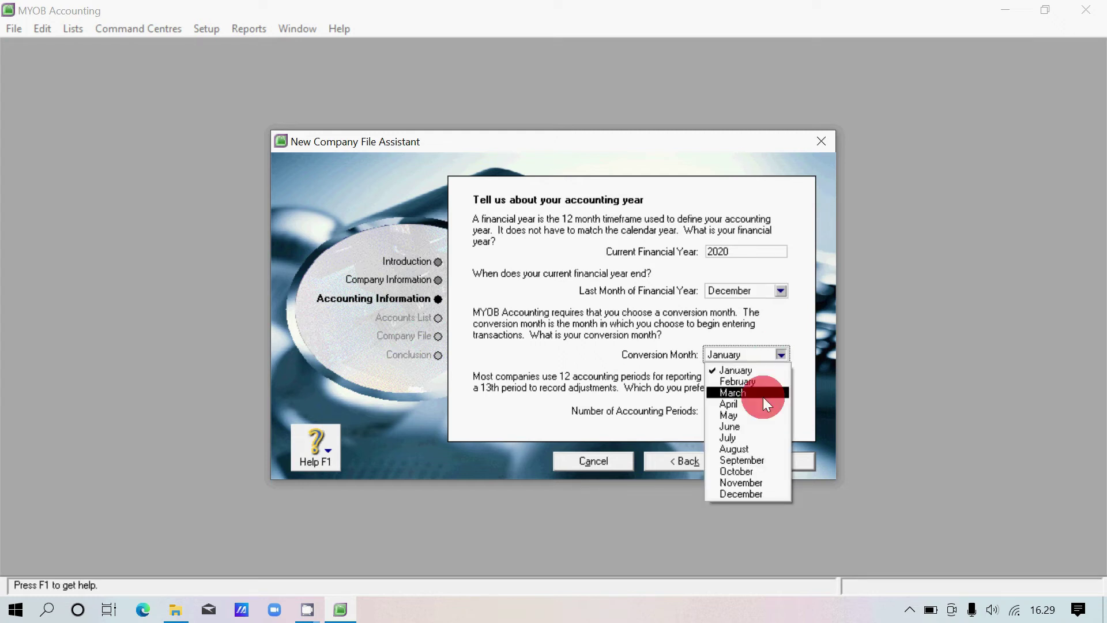
pyautogui.click(769, 494)
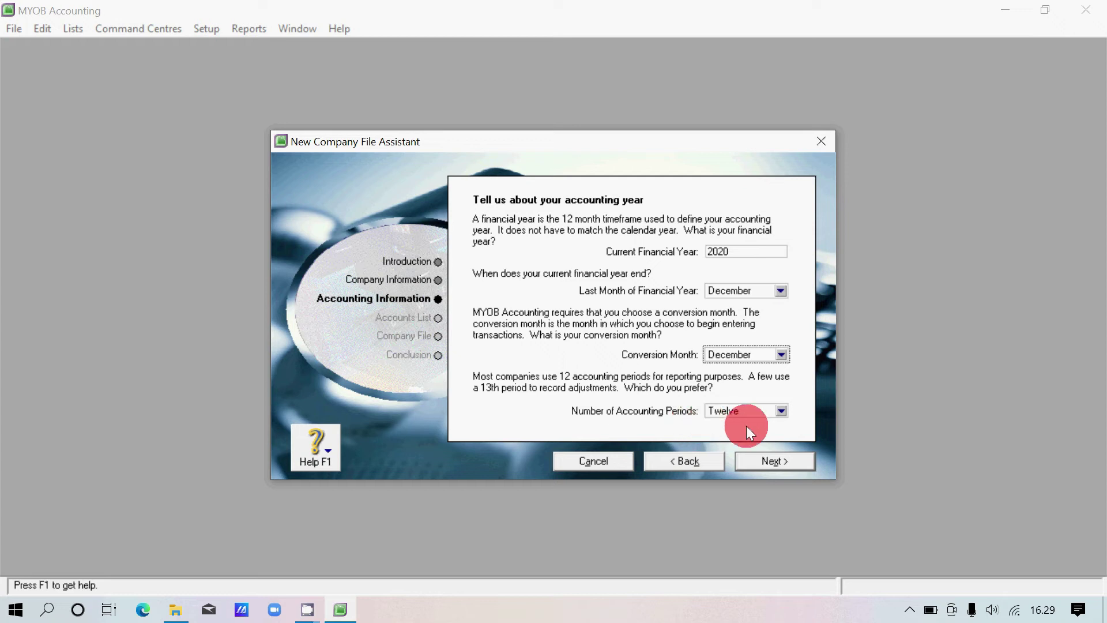
pyautogui.click(781, 411)
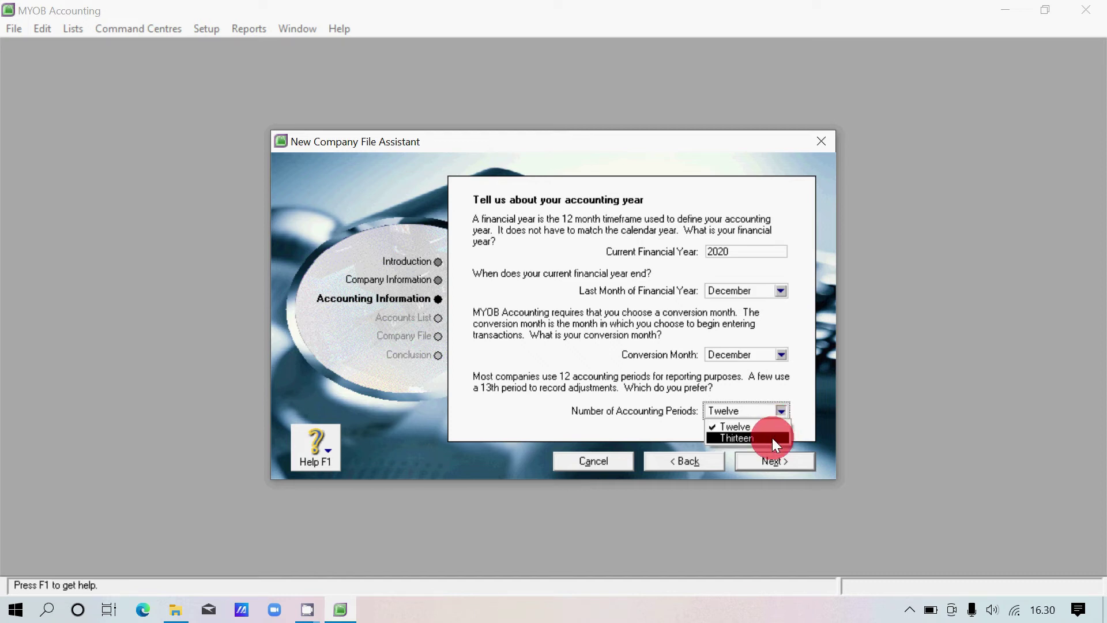
pyautogui.click(772, 437)
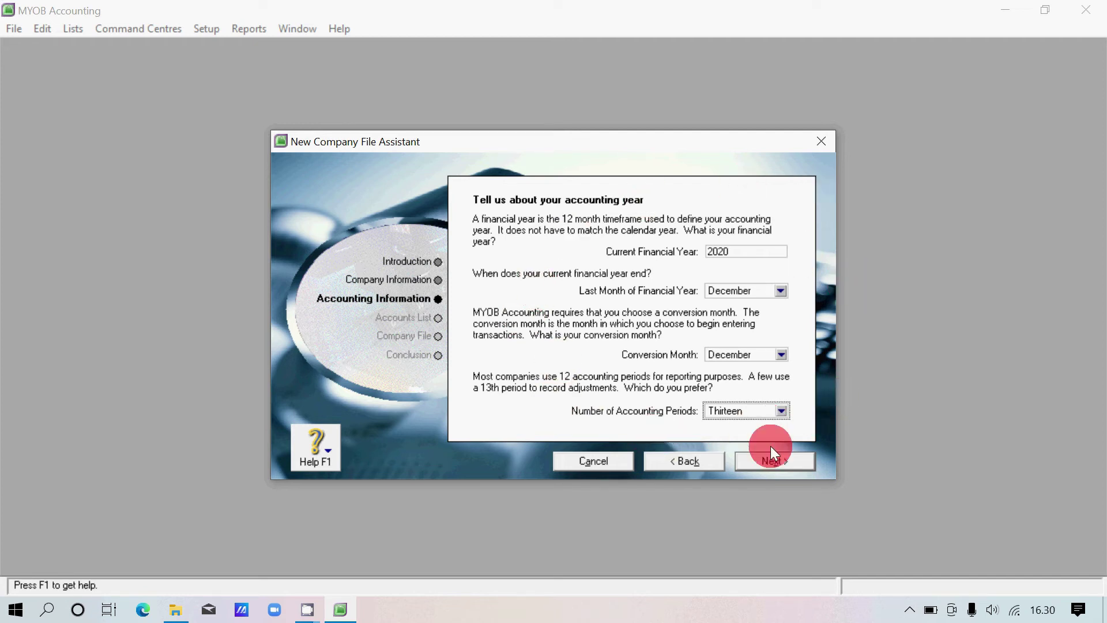
# Review and confirm the accounting information, reaching the Build your accounts list step.
pyautogui.click(796, 460)
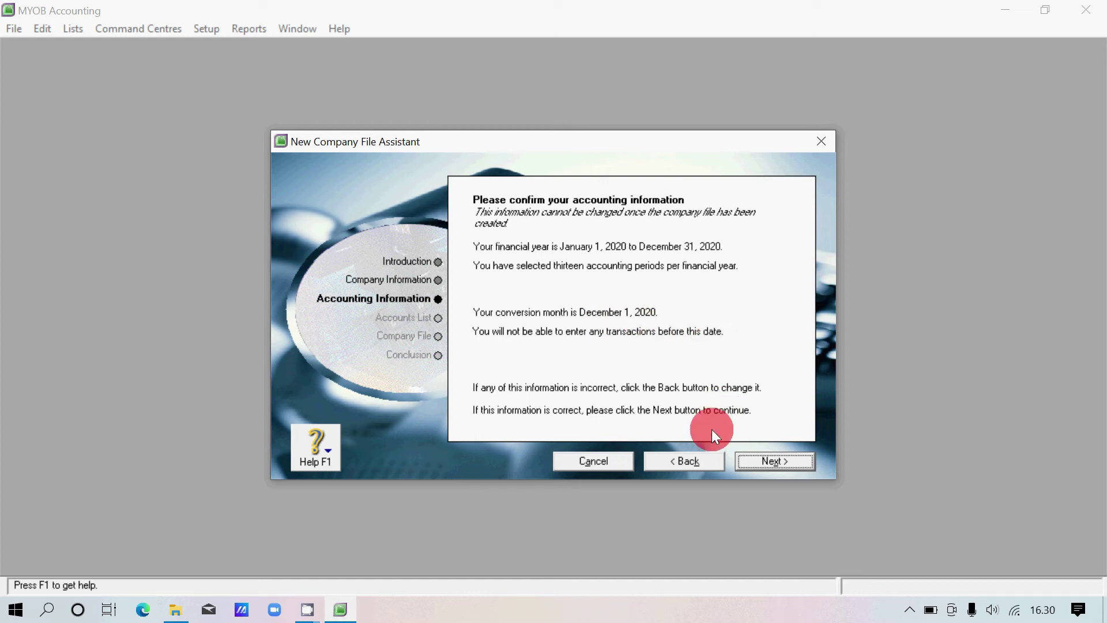
pyautogui.click(708, 463)
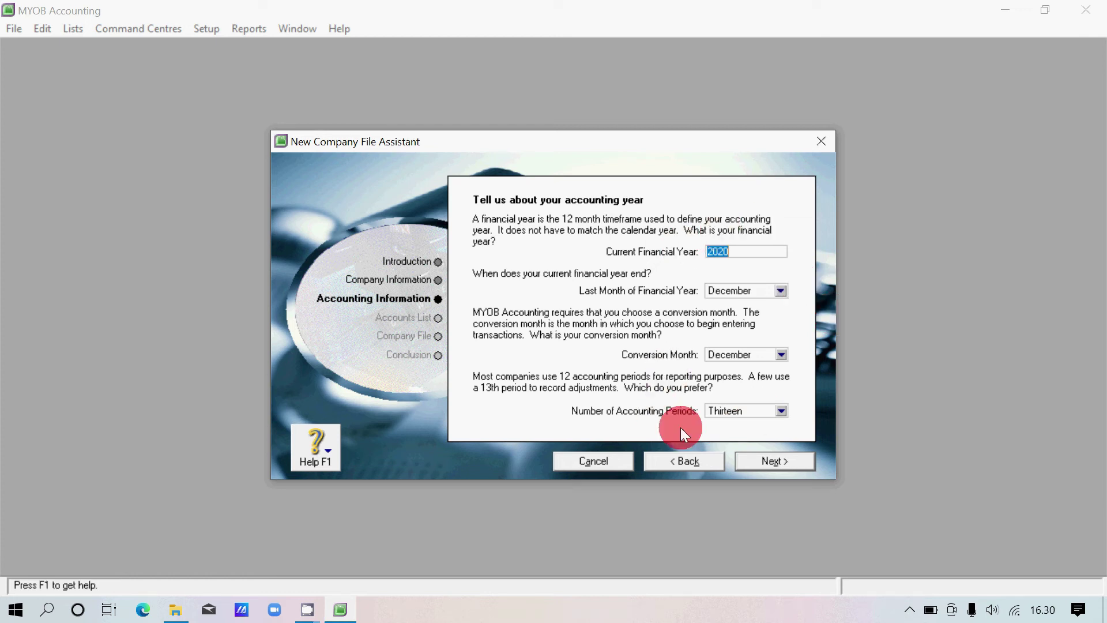
pyautogui.click(807, 457)
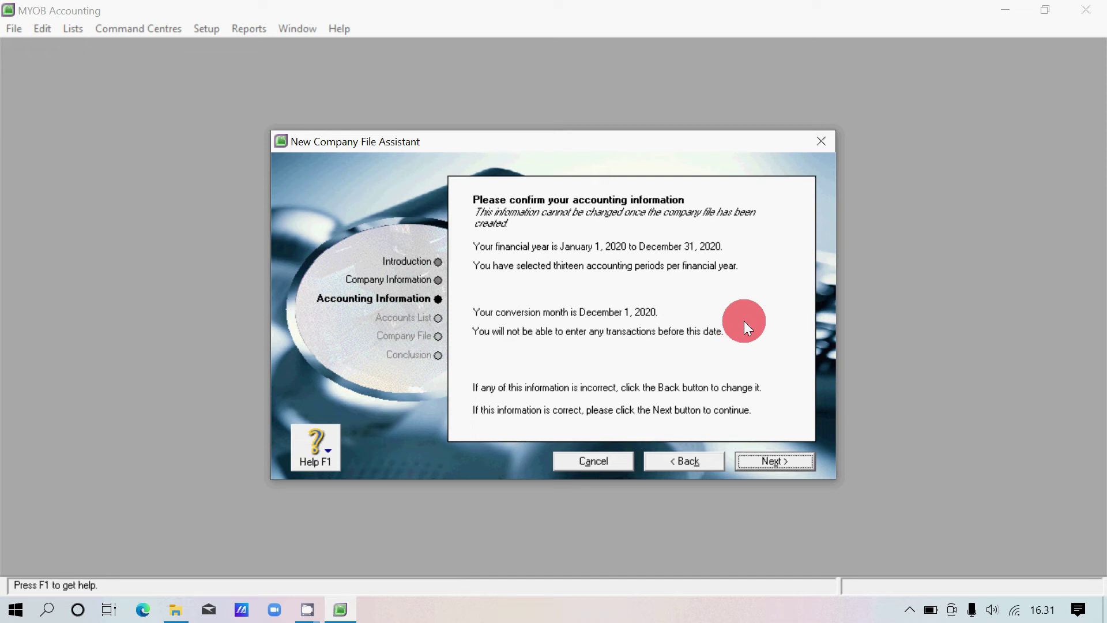
pyautogui.click(799, 458)
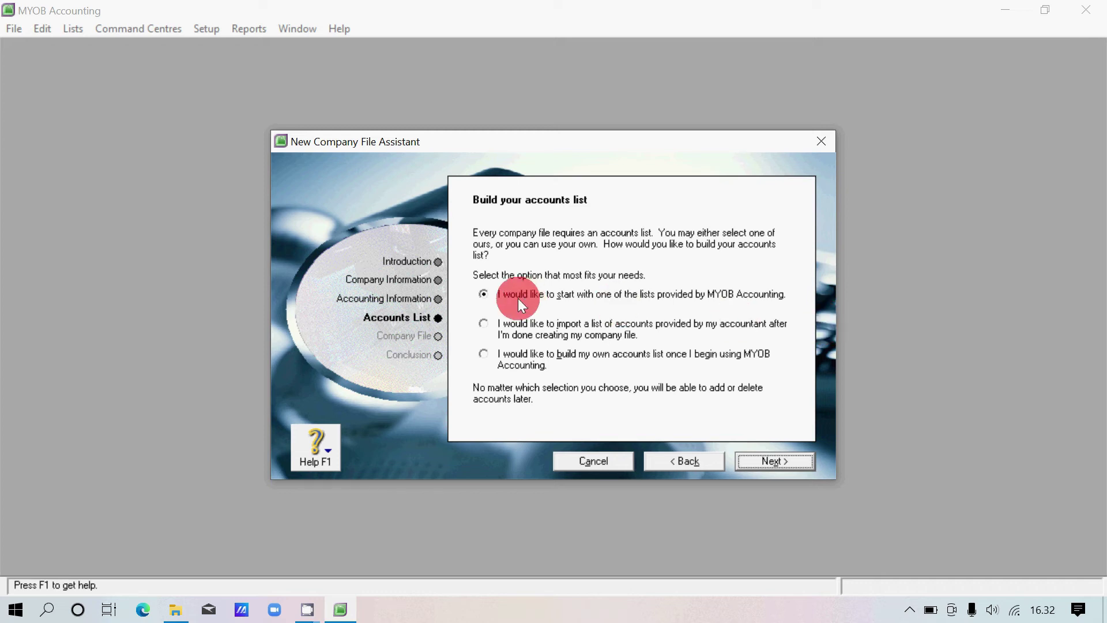
# Choose to import the accountant's accounts list later and proceed to the company file step.
pyautogui.click(483, 324)
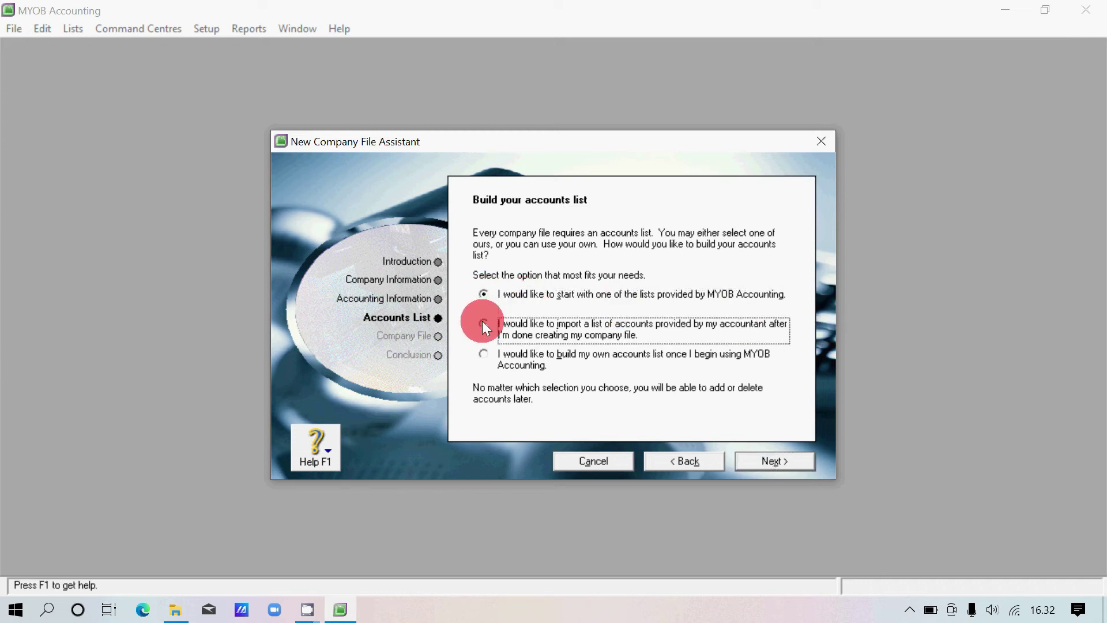
pyautogui.click(484, 354)
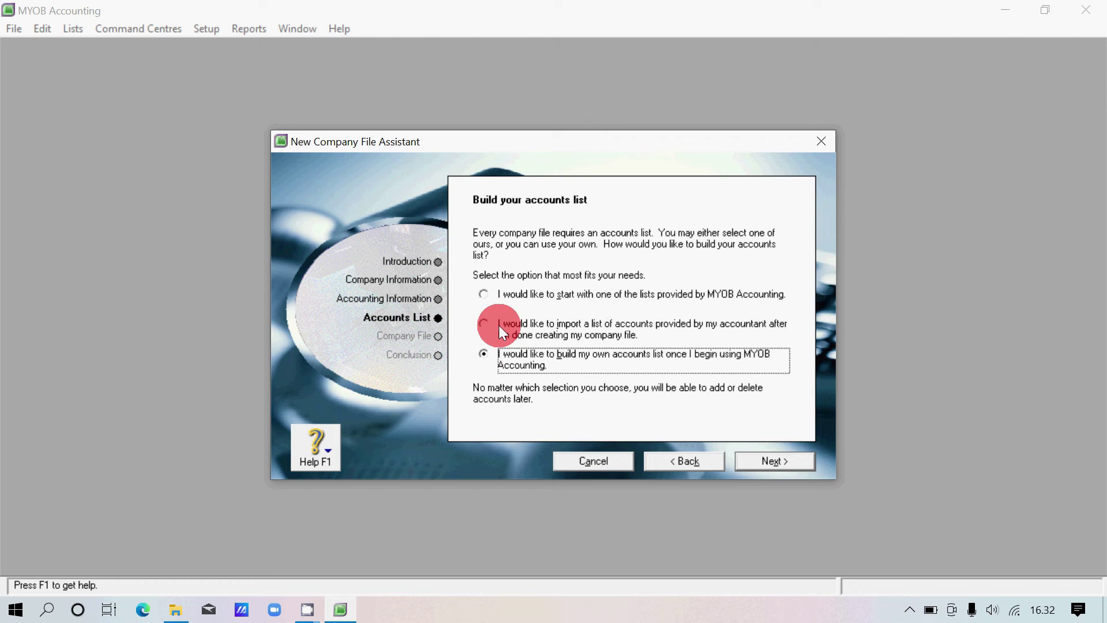
pyautogui.click(483, 294)
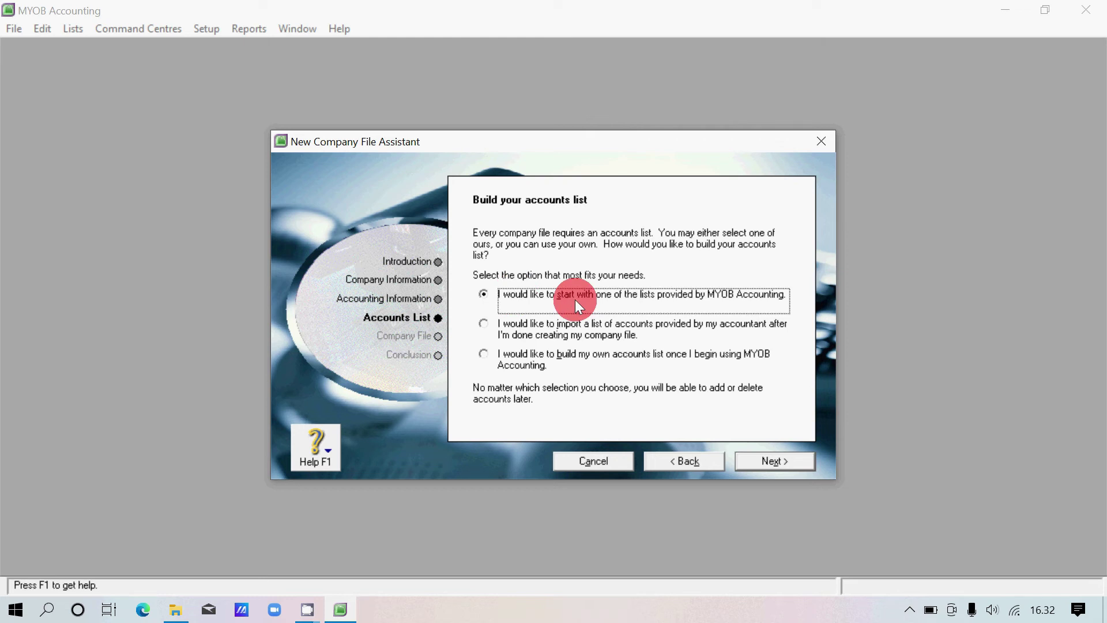
pyautogui.click(481, 324)
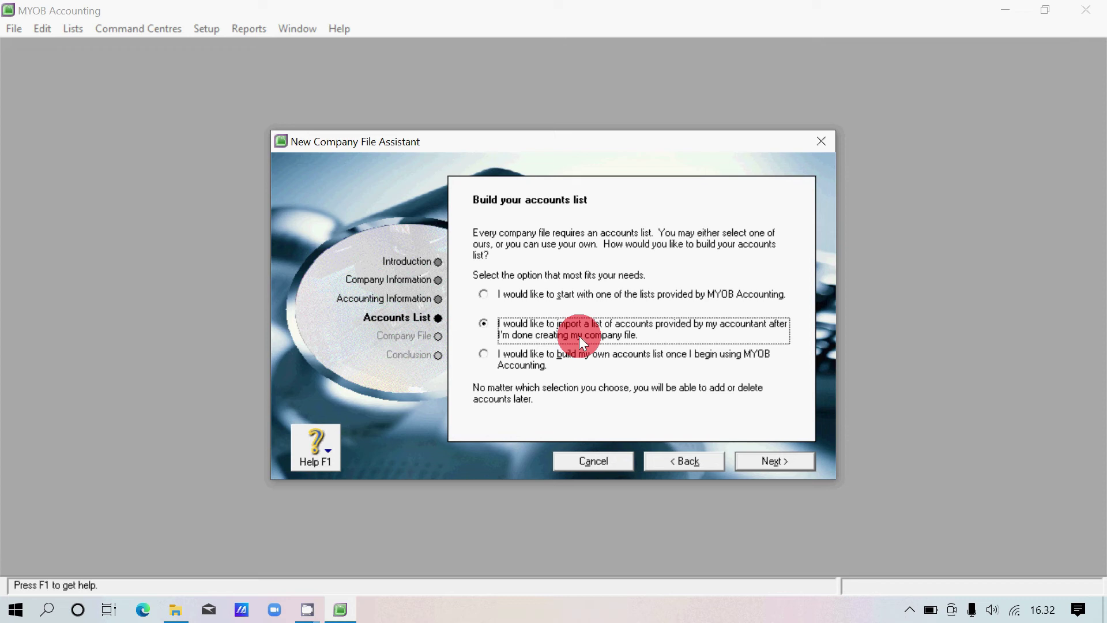
pyautogui.click(483, 355)
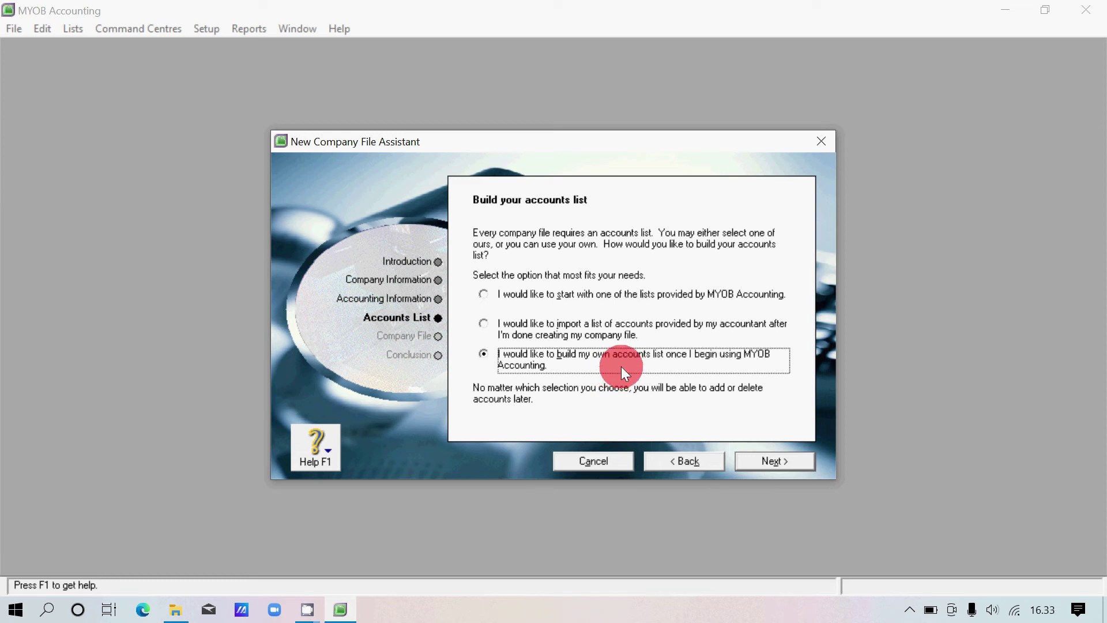
pyautogui.click(484, 324)
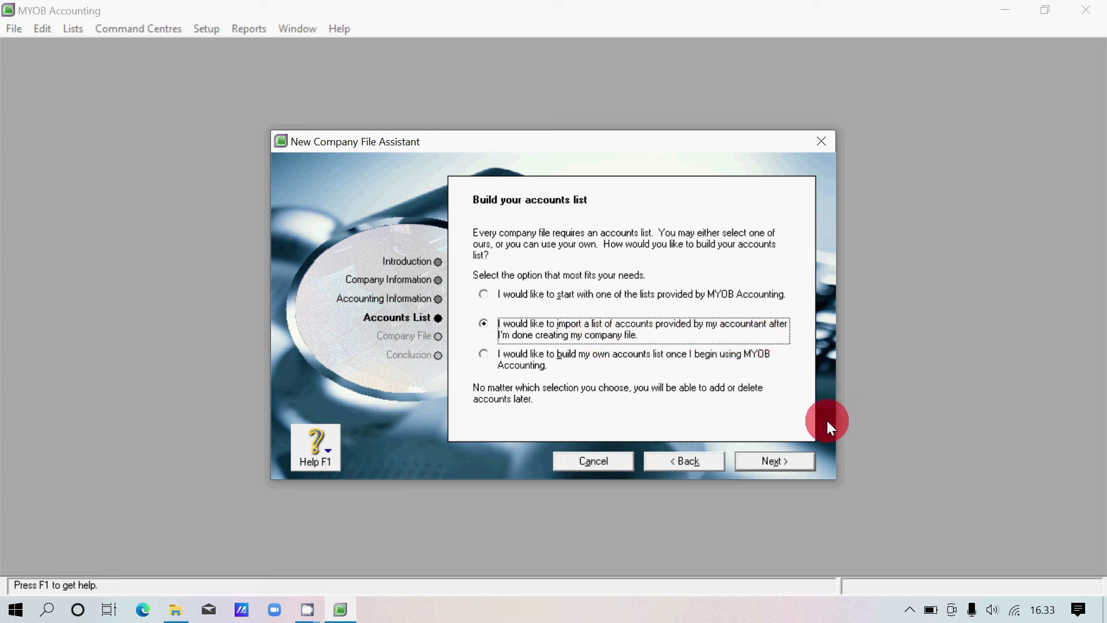
pyautogui.click(802, 461)
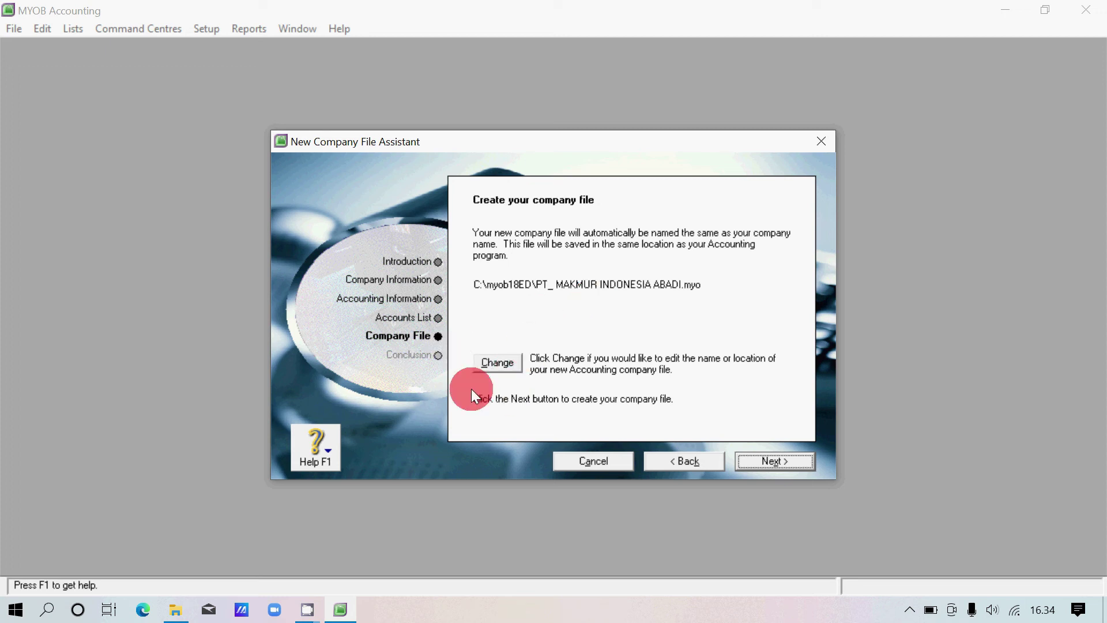
# Open the dialog for changing the company file's name and location.
pyautogui.click(497, 362)
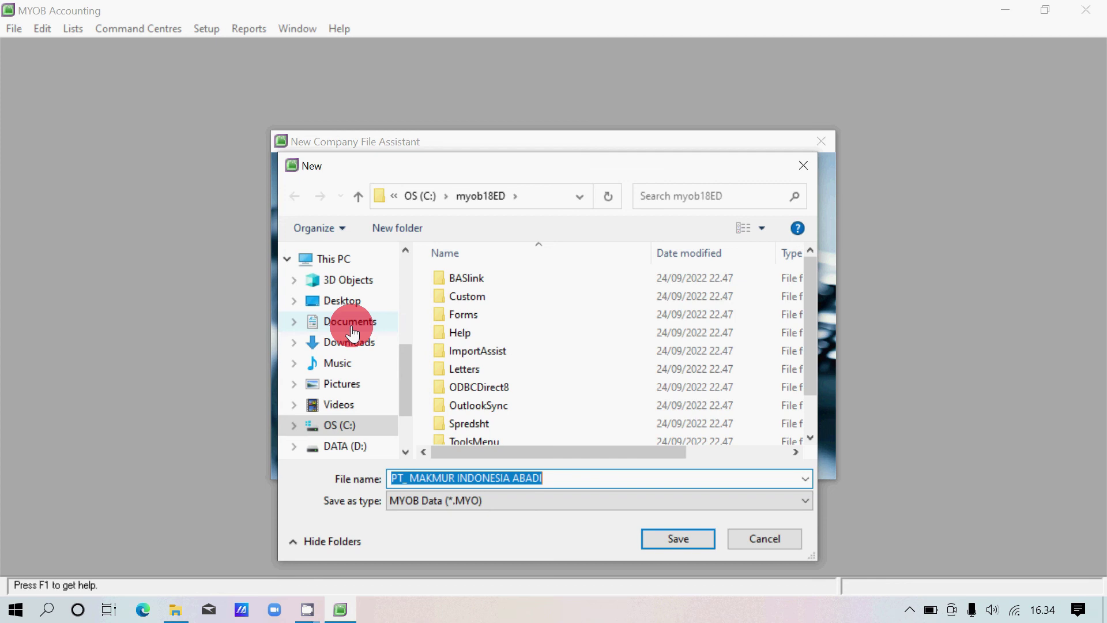
# Browse to the DATA (D:) drive in the save dialog.
pyautogui.scroll(-1, 352, 333)
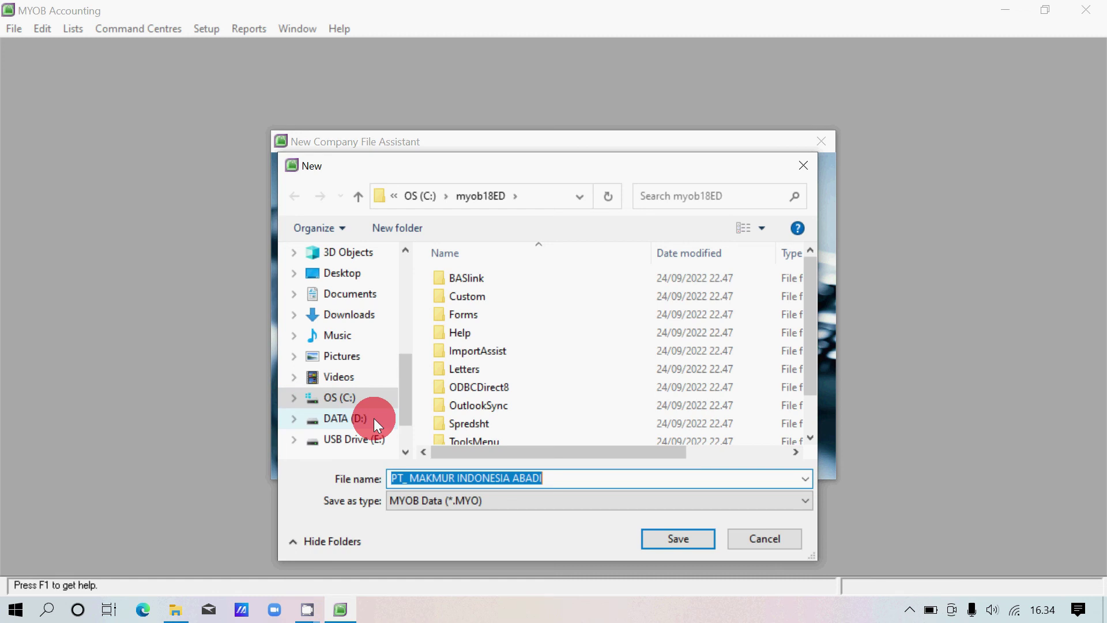
pyautogui.click(374, 417)
# Create a 'PT MAKMUR INDONESIA ABADI' folder on D: and save the company file inside it.
pyautogui.click(399, 229)
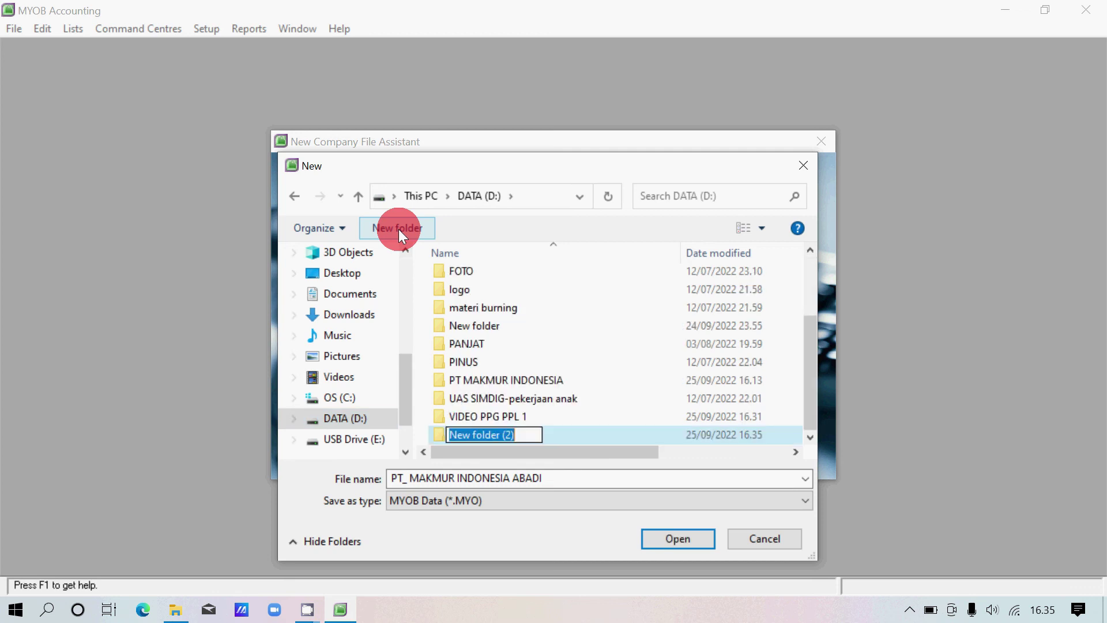
pyautogui.write('PT MAKMUR INDONESIA ABADI')
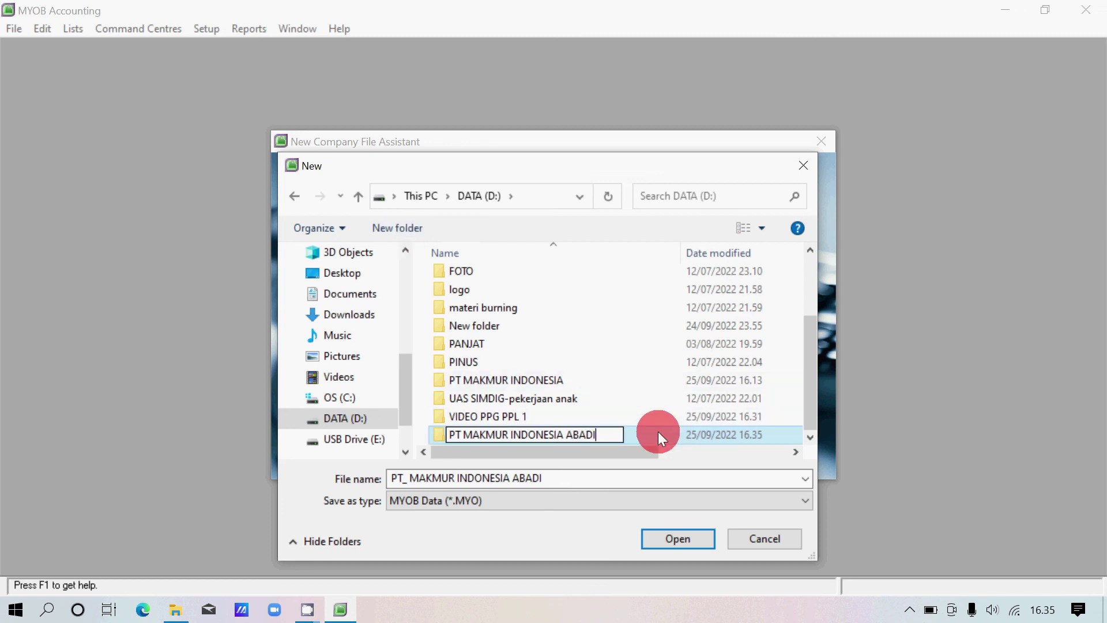
pyautogui.doubleClick(659, 434)
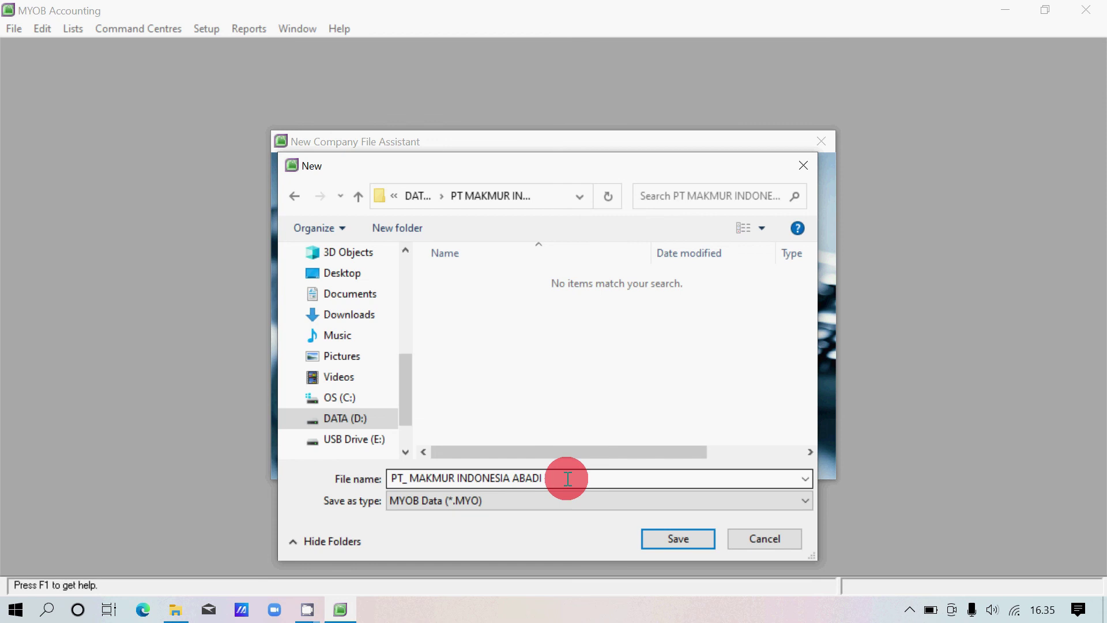
pyautogui.doubleClick(568, 478)
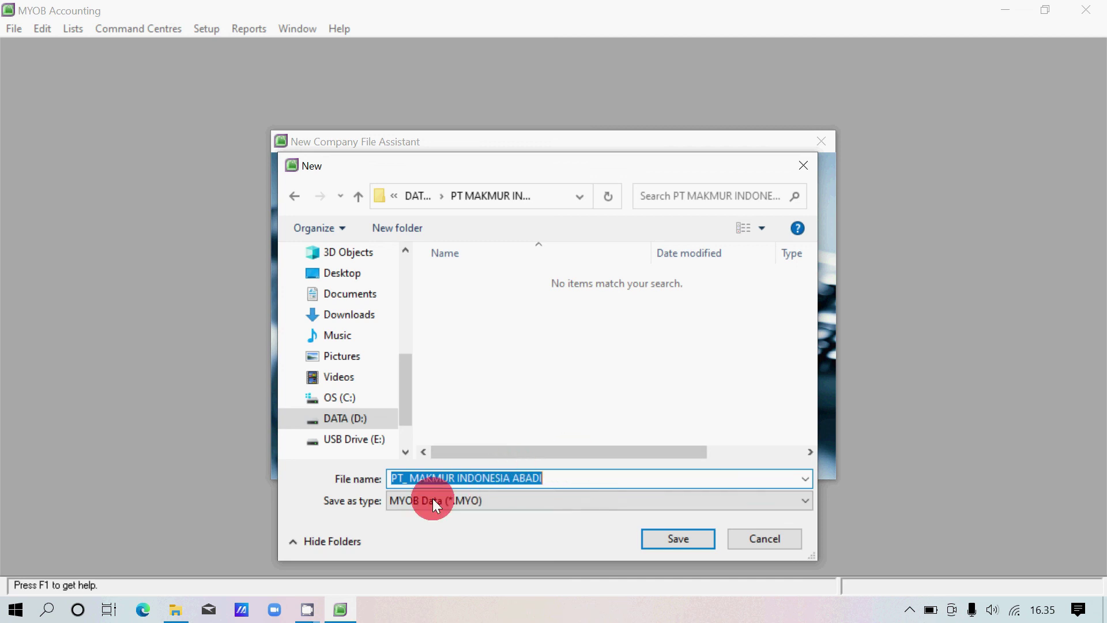
pyautogui.click(701, 536)
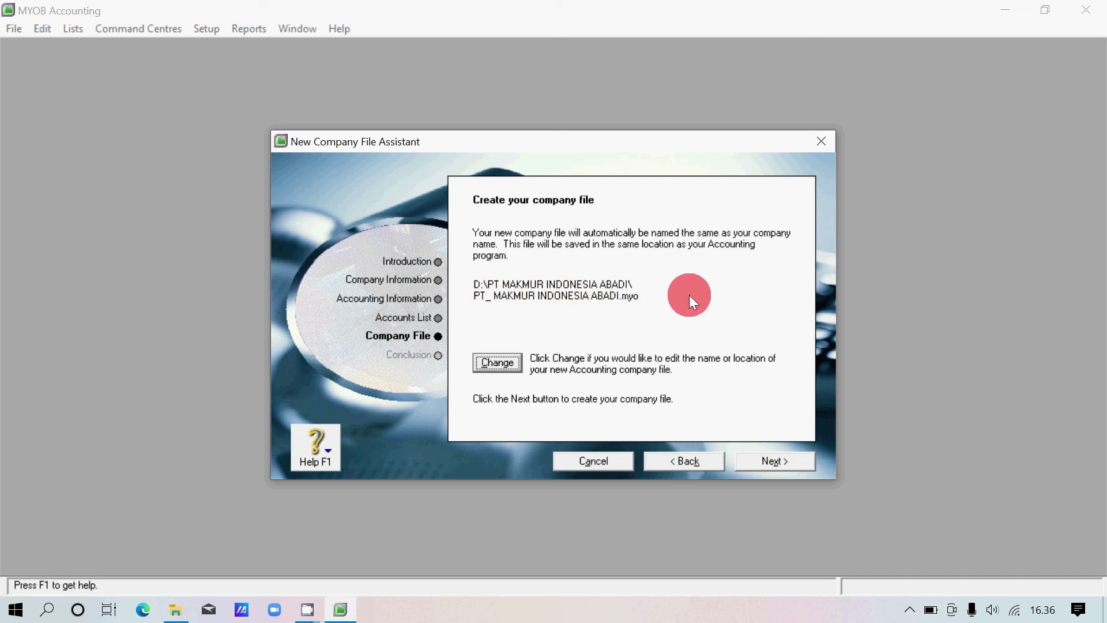
# Confirm creation of the company file in D:\PT MAKMUR INDONESIA ABADI.
pyautogui.click(805, 458)
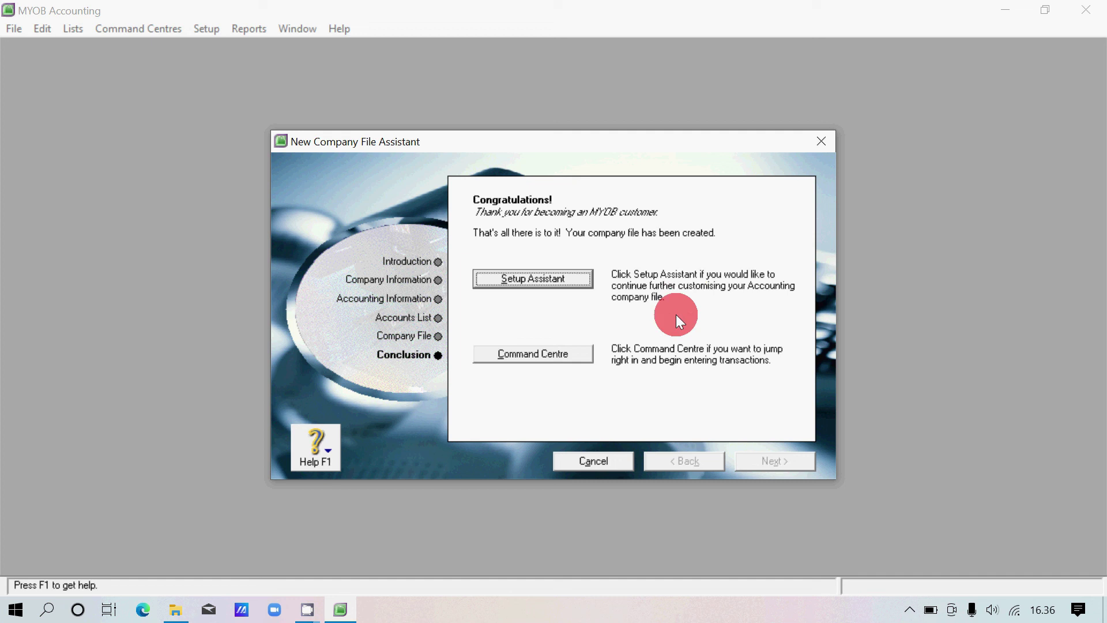
# Centre the Command Centre and view each area from Banking through Payroll and Inventory to Card File.
pyautogui.click(580, 353)
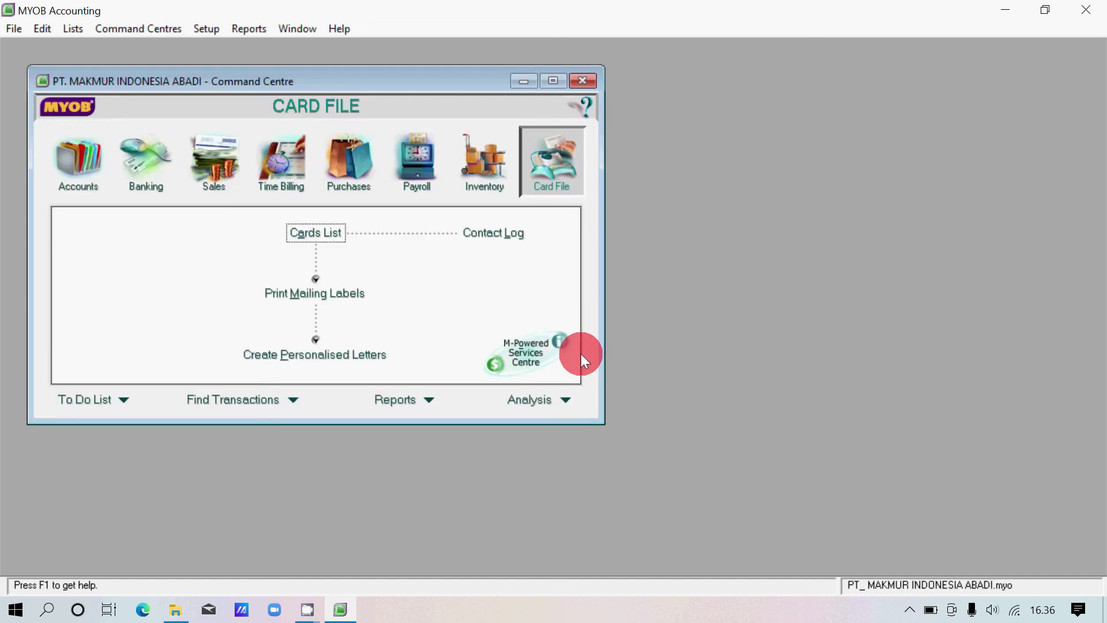
pyautogui.moveTo(441, 76); pyautogui.dragTo(626, 126)
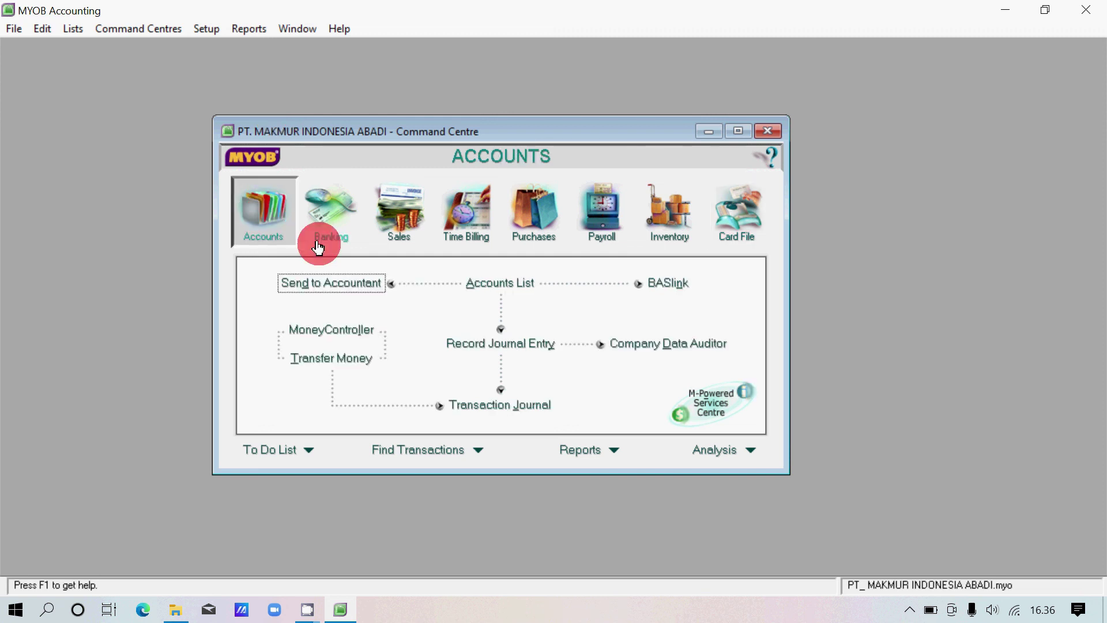
pyautogui.click(353, 217)
pyautogui.click(402, 215)
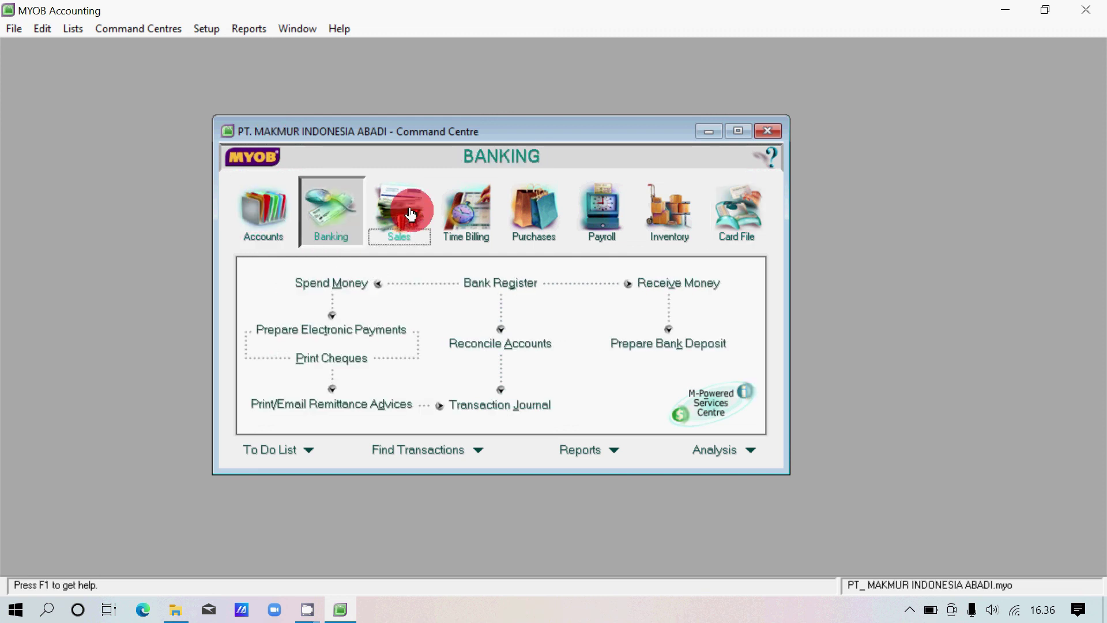
pyautogui.click(466, 211)
pyautogui.click(534, 211)
pyautogui.click(593, 215)
pyautogui.click(680, 216)
pyautogui.click(743, 216)
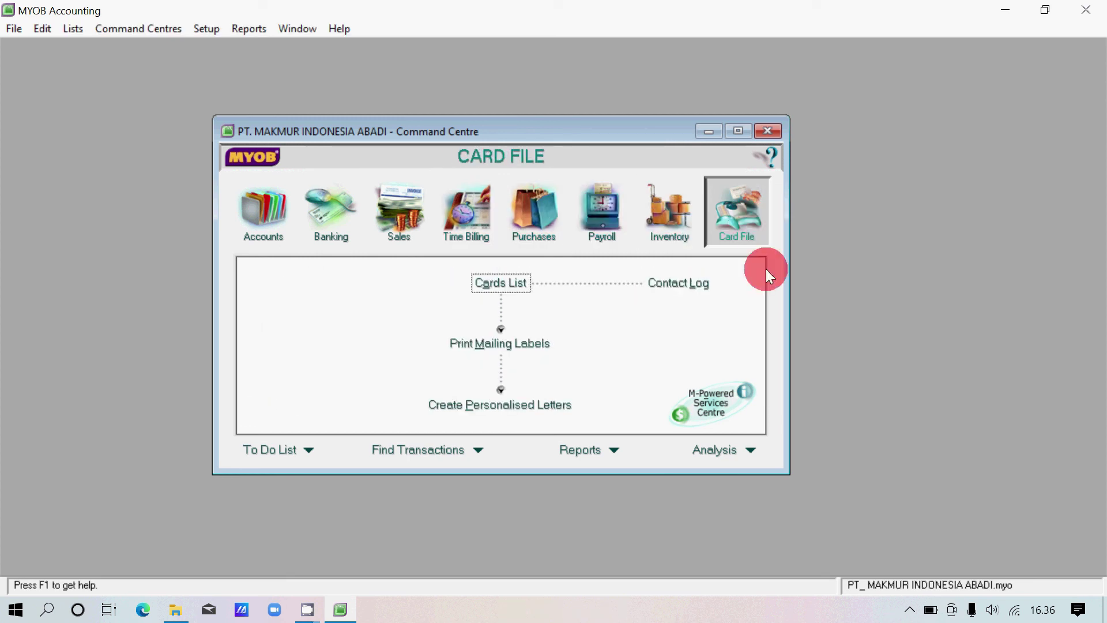